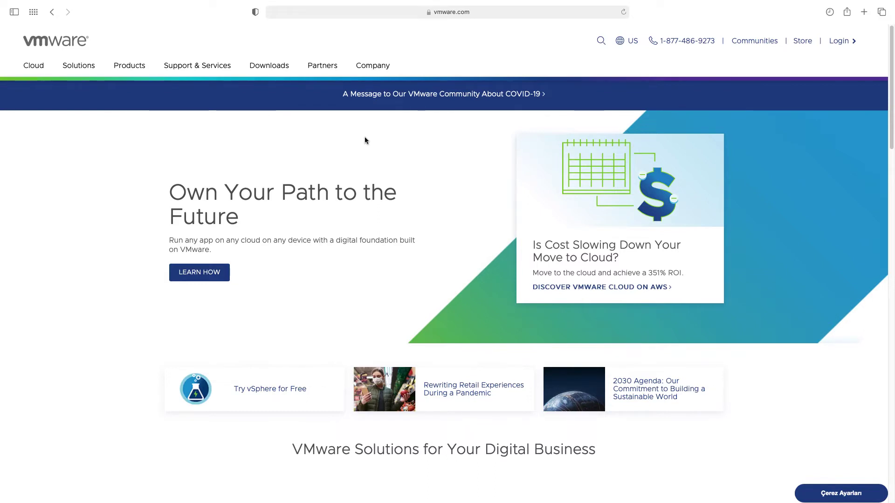
# From the Downloads menu on vmware.com, go to the VMware Fusion download page
pyautogui.click(270, 67)
pyautogui.click(252, 204)
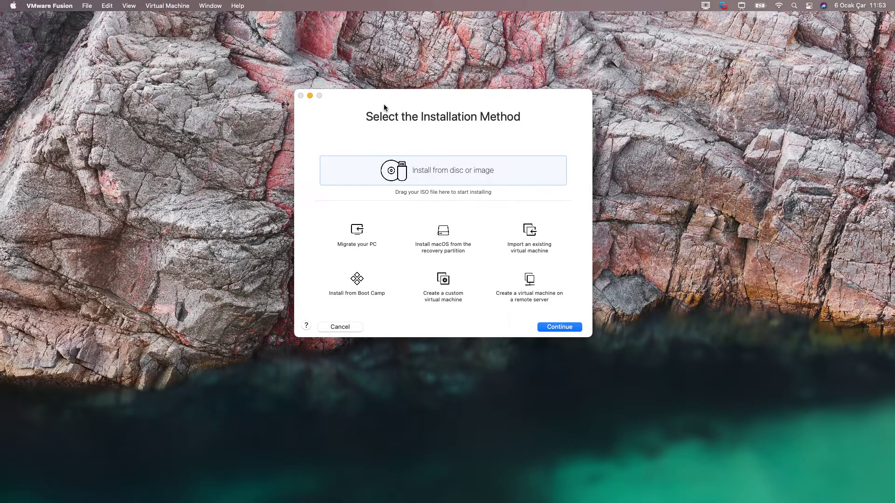
# Open VMware Fusion Preferences on the Network pane listing the virtual networks
pyautogui.click(49, 5)
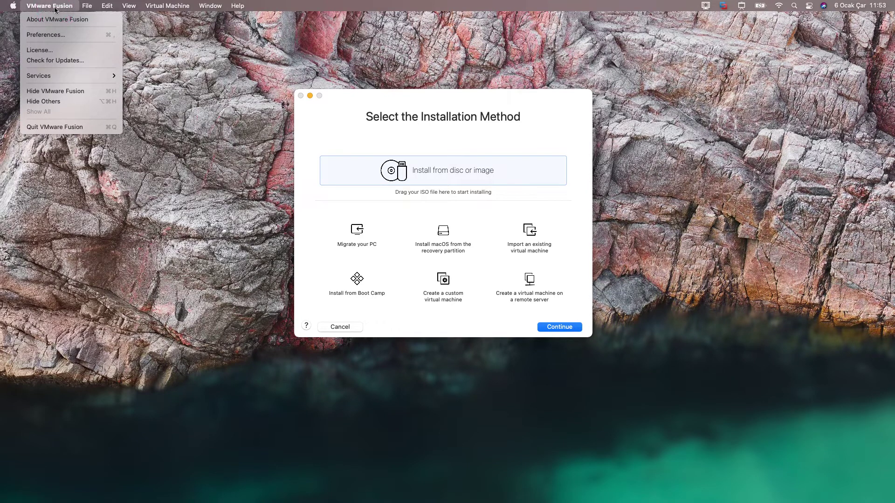
pyautogui.click(57, 36)
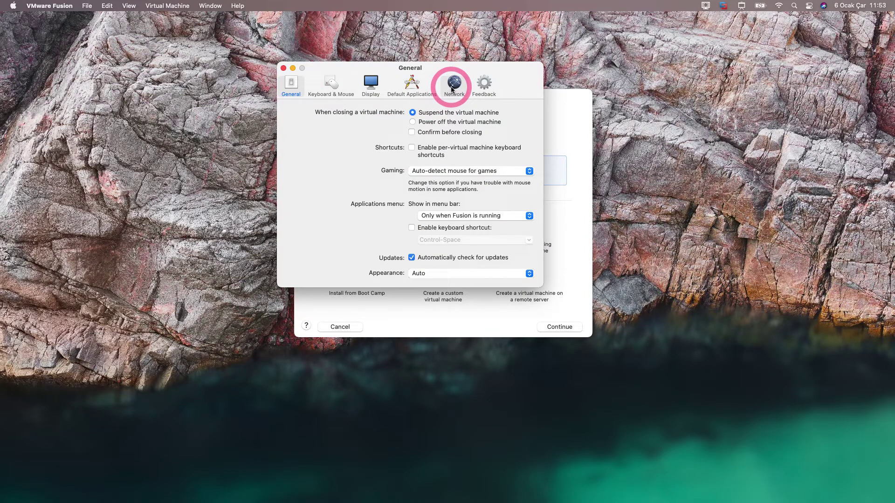
pyautogui.click(451, 88)
pyautogui.click(308, 133)
pyautogui.click(322, 132)
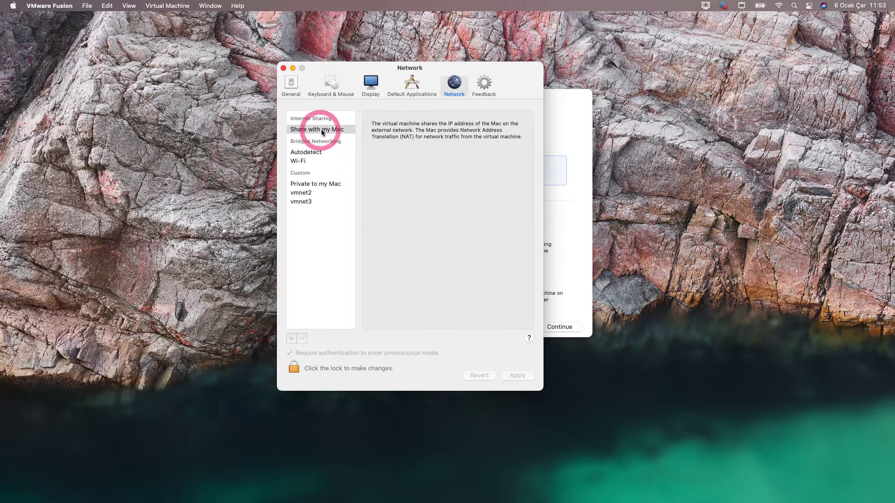
# Select vmnet2 and unlock the network preferences with the administrator password
pyautogui.click(312, 154)
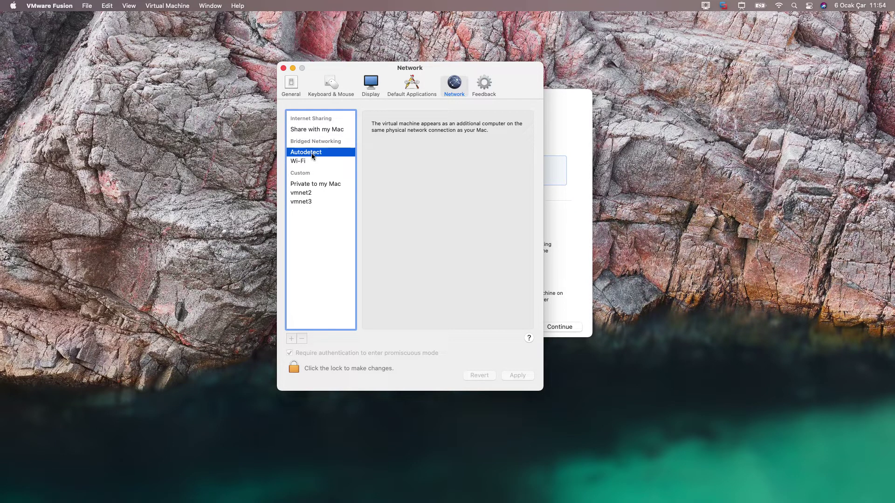
pyautogui.click(309, 193)
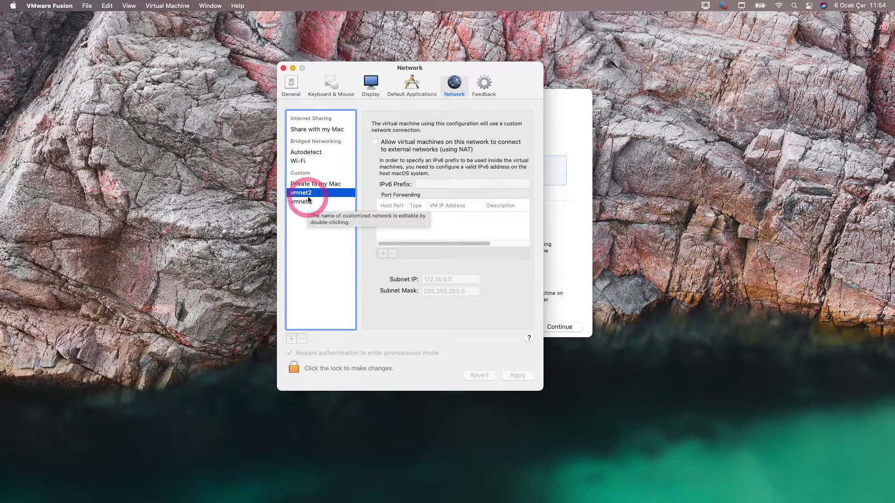
pyautogui.click(297, 368)
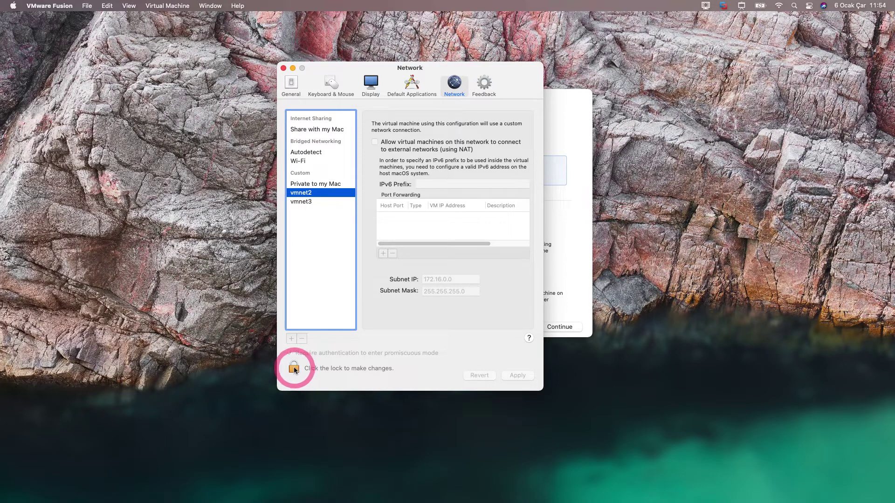
pyautogui.write('******')
pyautogui.press('Return')
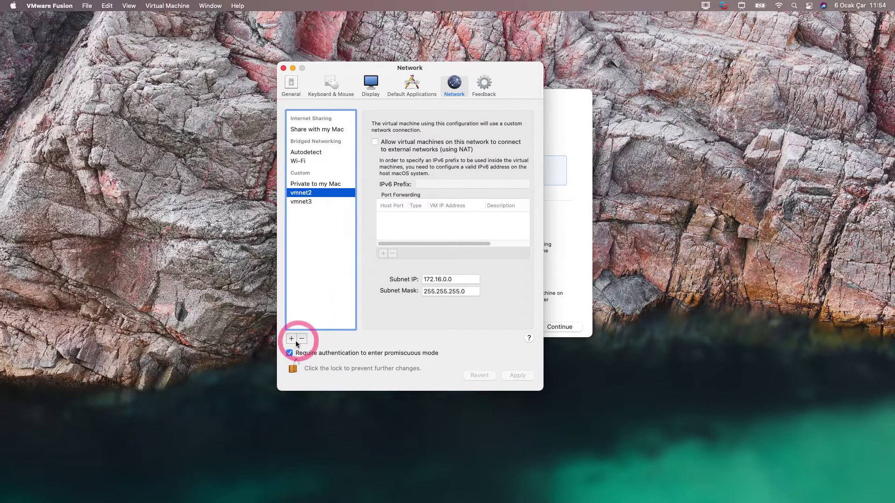
# Add custom network vmnet4 with subnet IP 10.1.0.0, apply it, then reselect vmnet2
pyautogui.click(291, 339)
pyautogui.click(307, 211)
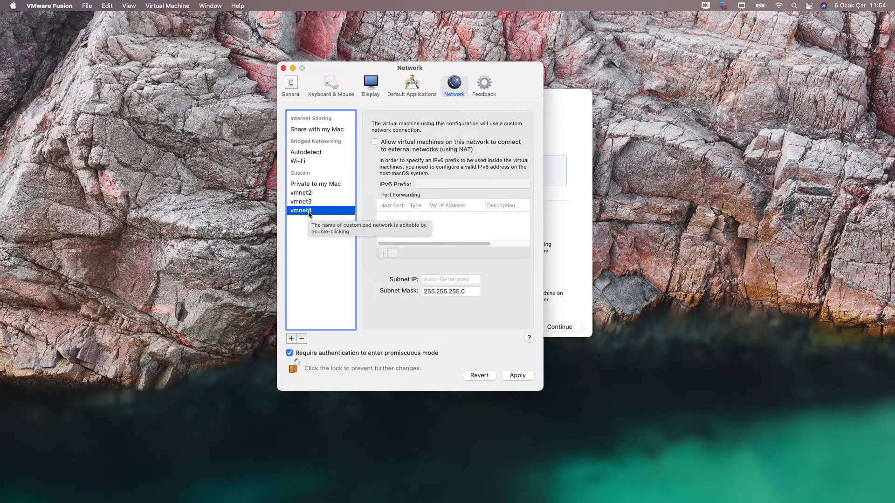
pyautogui.click(442, 280)
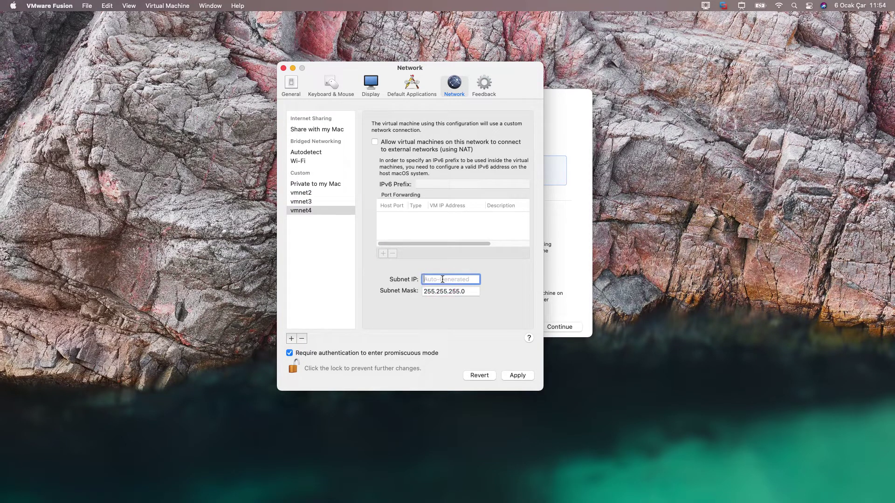
pyautogui.write('10.1.0.0')
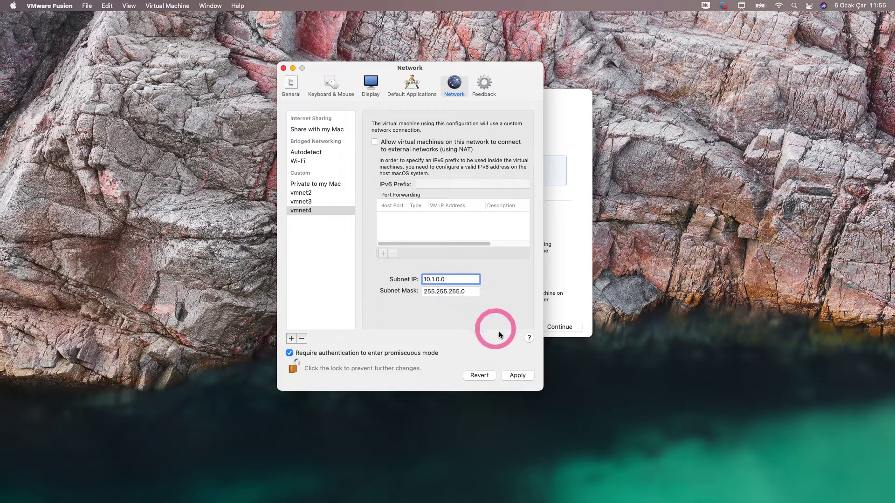
pyautogui.click(518, 376)
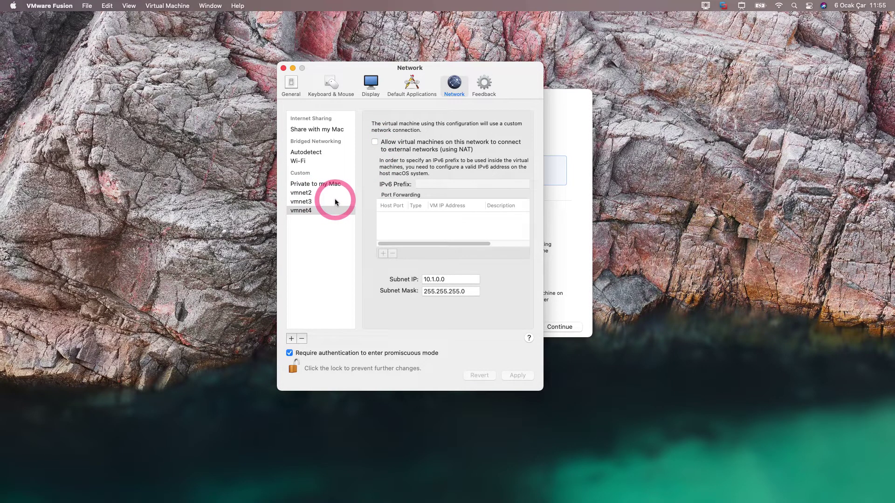
pyautogui.click(310, 194)
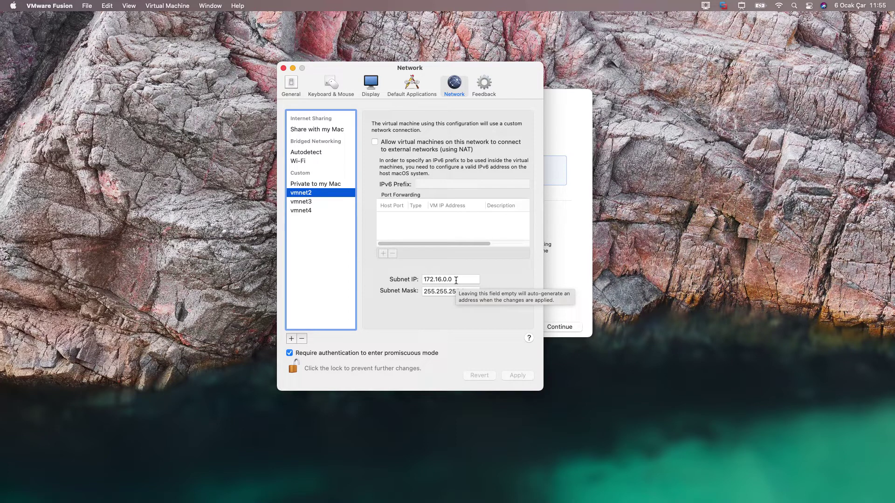
# Close the Network preferences window
pyautogui.click(282, 68)
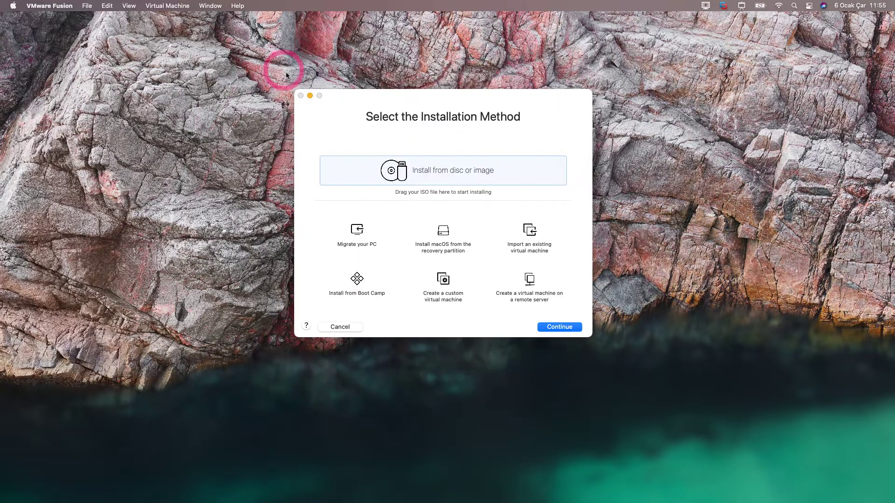
# Create a custom Windows Server 2019 VM using UEFI firmware and a new virtual disk
pyautogui.click(449, 301)
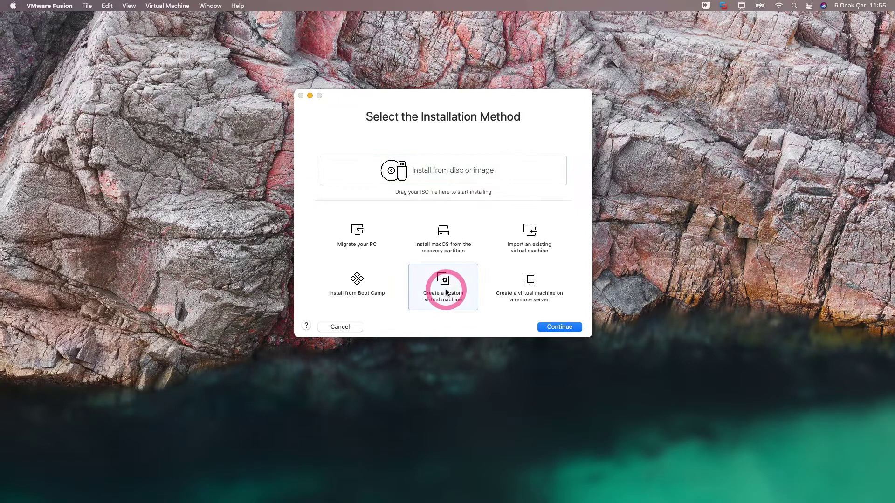
pyautogui.click(560, 328)
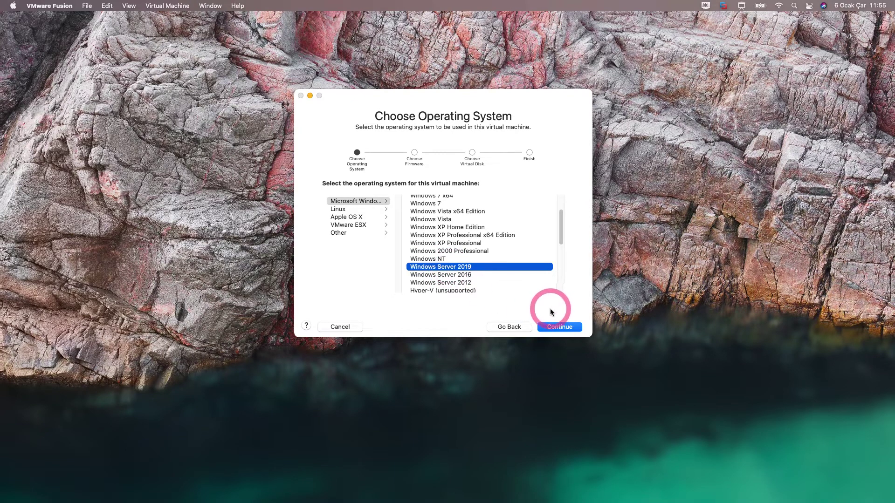
pyautogui.click(559, 327)
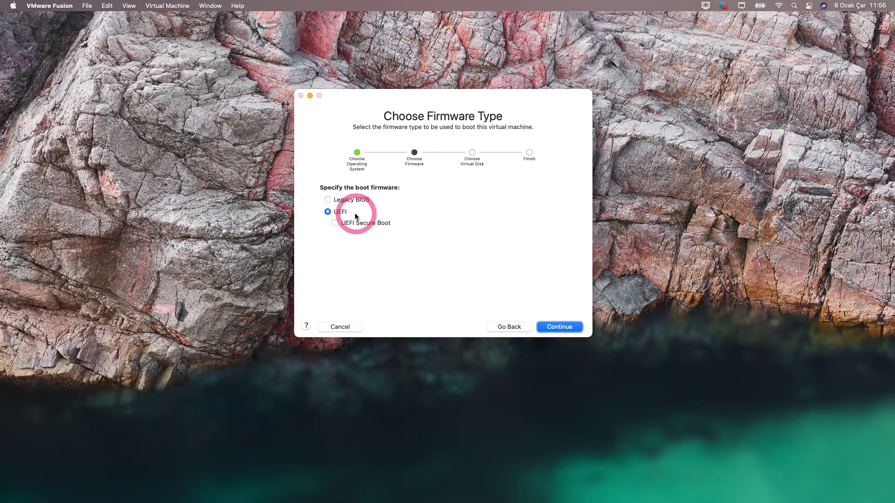
pyautogui.click(562, 327)
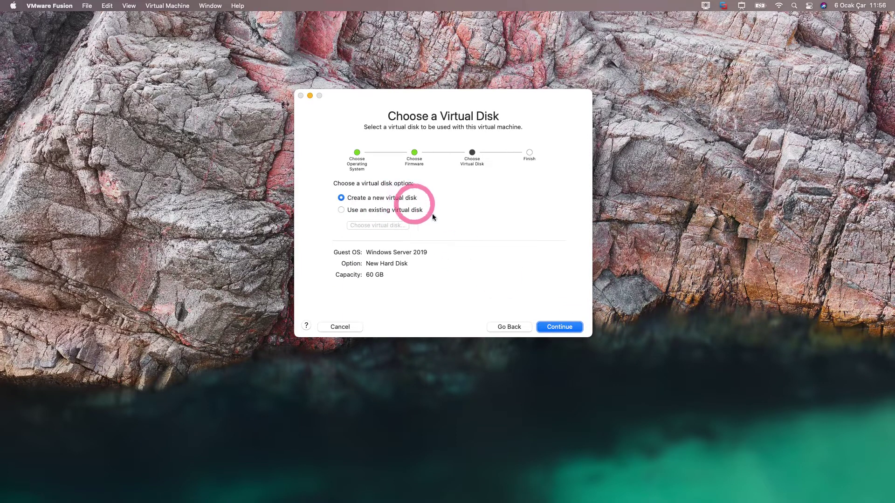
pyautogui.click(560, 327)
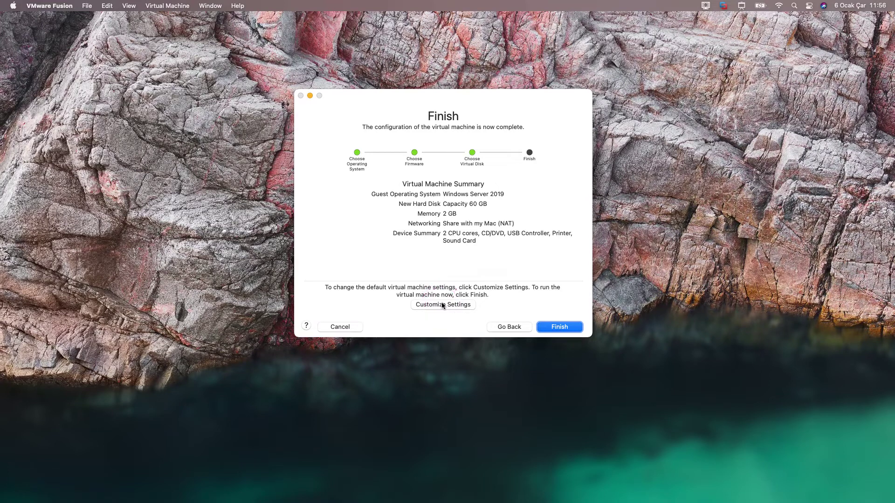
# Save the VM as Server-2 after the name Server-1 turns out to be taken
pyautogui.click(443, 304)
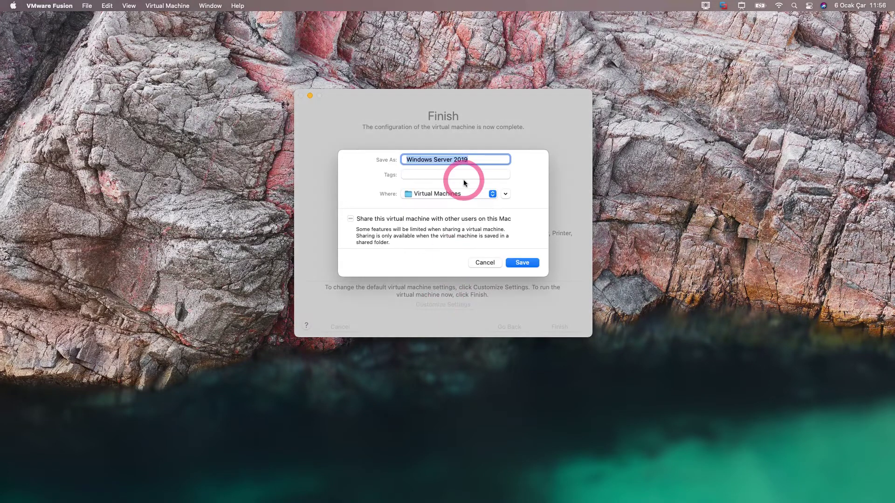
pyautogui.write('Server-1')
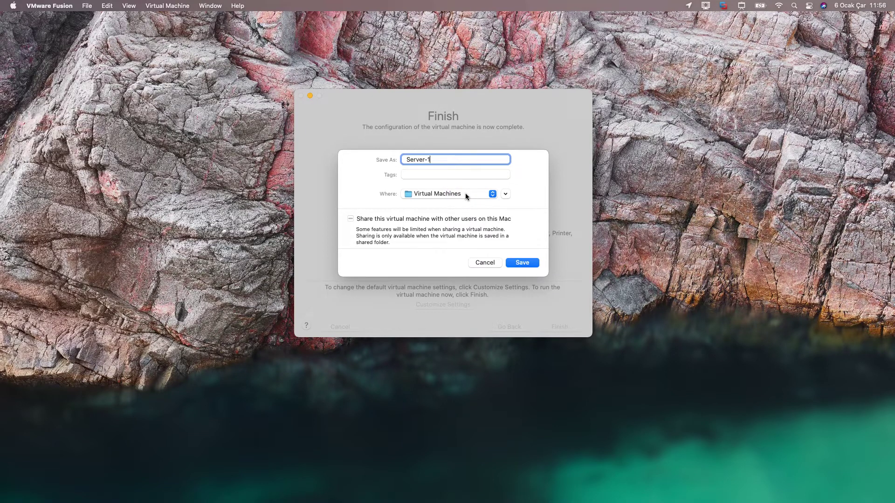
pyautogui.click(522, 262)
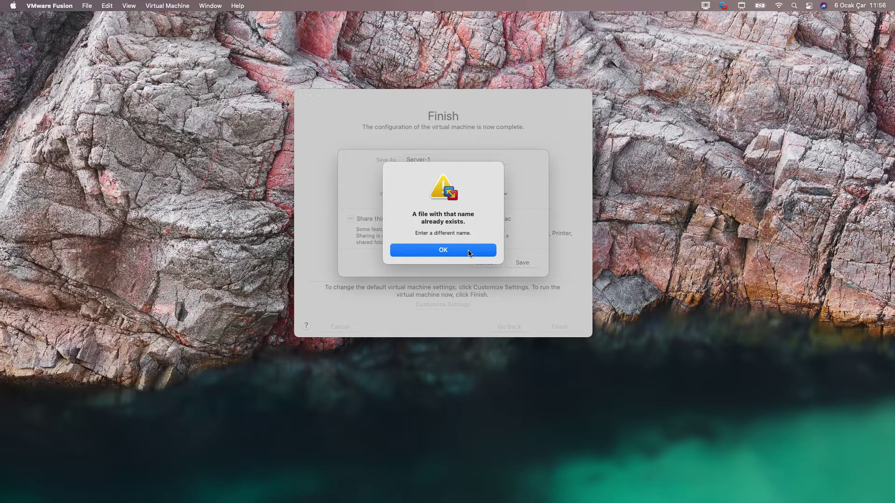
pyautogui.click(468, 251)
pyautogui.click(451, 175)
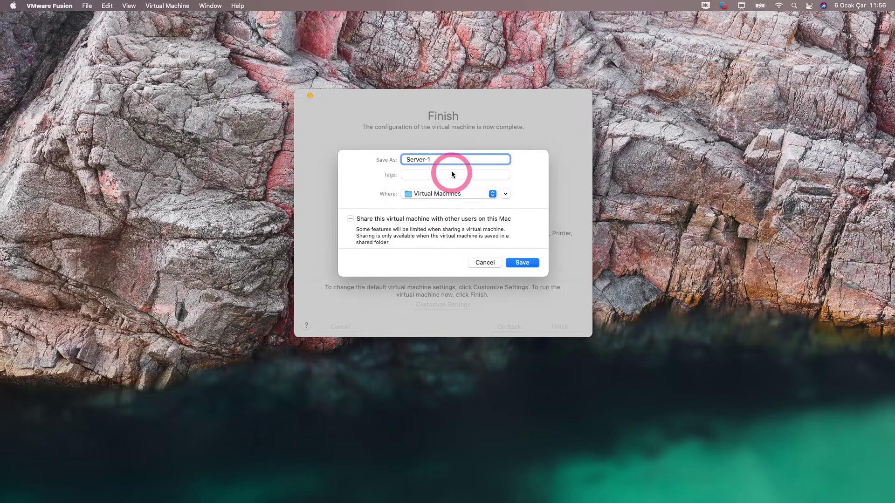
pyautogui.press('BackSpace')
pyautogui.write('2')
pyautogui.click(522, 262)
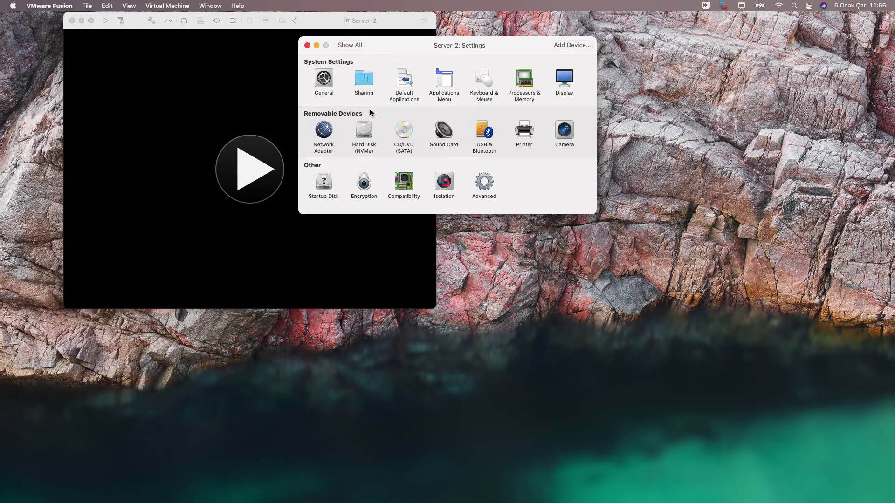
# Choose bridged Autodetect in the Network Adapter pane, then return to the settings overview
pyautogui.click(323, 144)
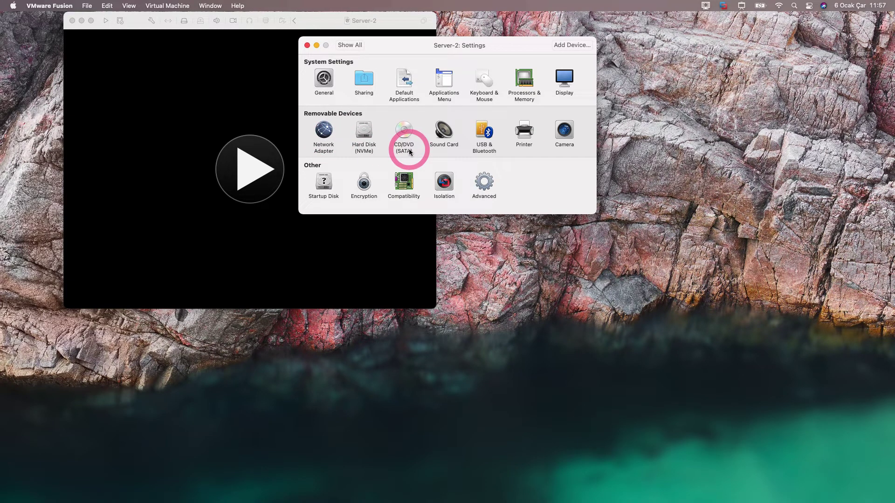
pyautogui.click(323, 135)
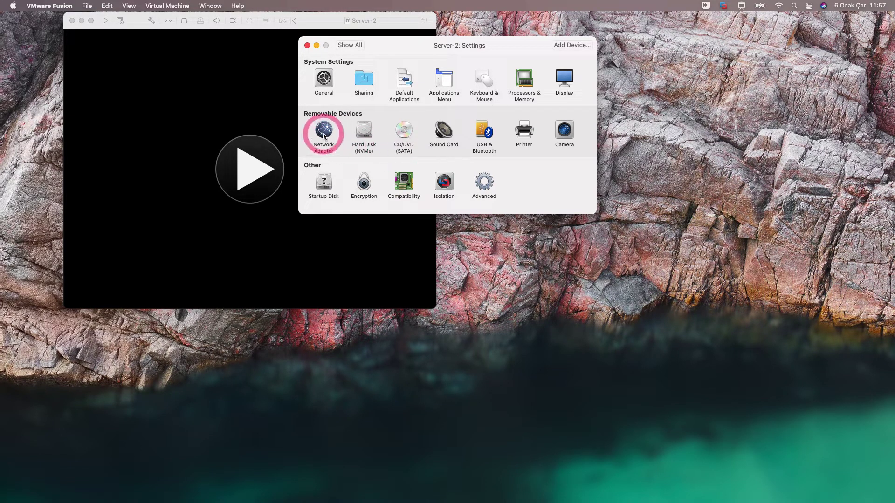
pyautogui.click(338, 132)
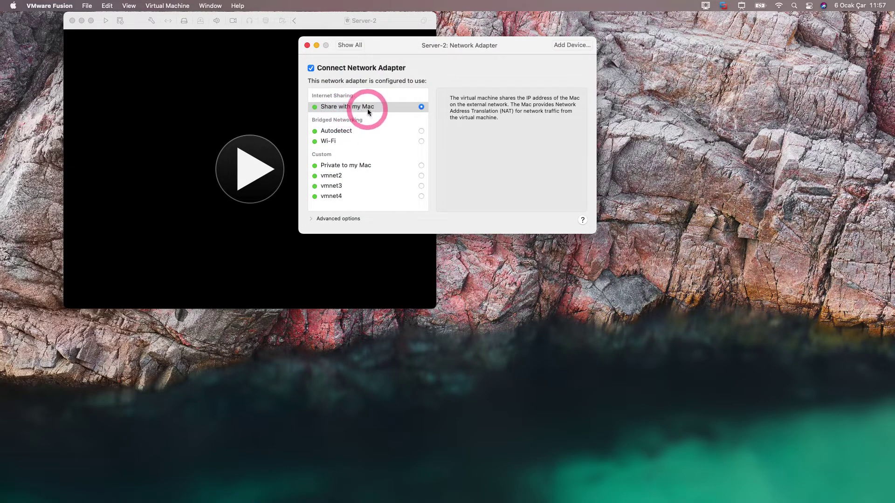
pyautogui.click(338, 132)
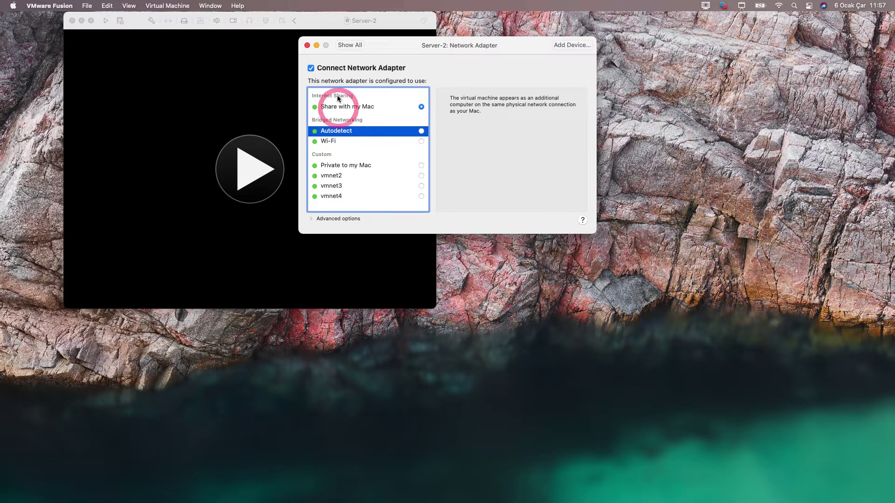
pyautogui.click(351, 45)
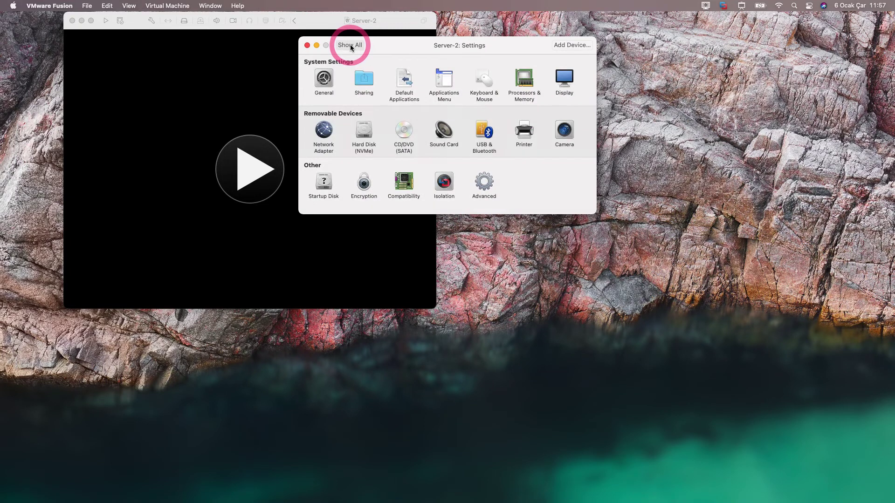
# Attach Win_Server_STD_CORE_2019_64Bit_English_DC_STD_MLF_X21-96581.ISO to the CD/DVD drive and close Settings
pyautogui.click(402, 135)
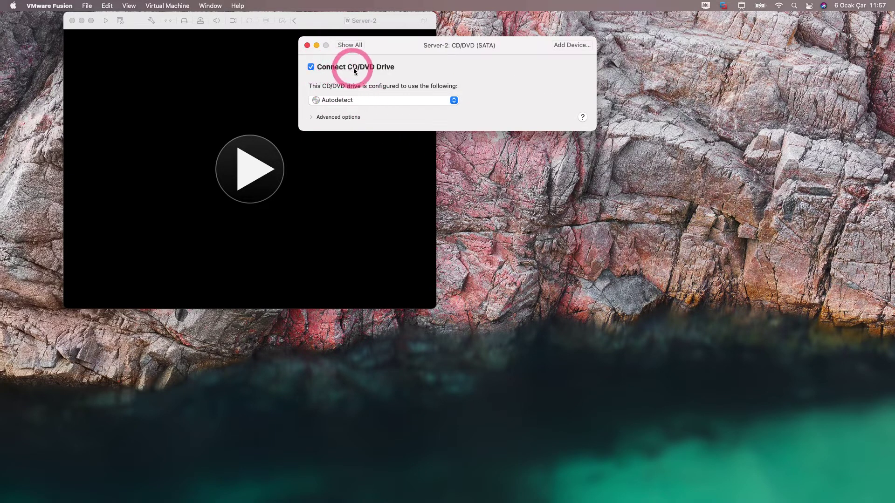
pyautogui.click(361, 99)
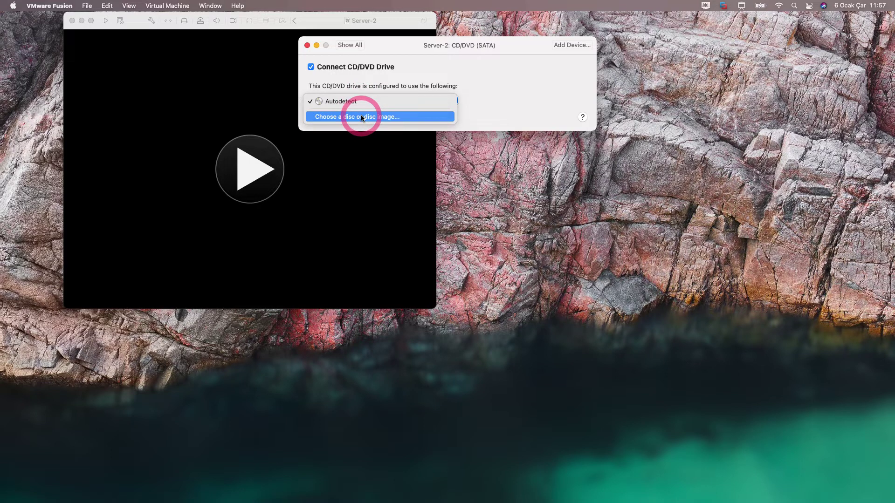
pyautogui.click(360, 116)
pyautogui.click(325, 123)
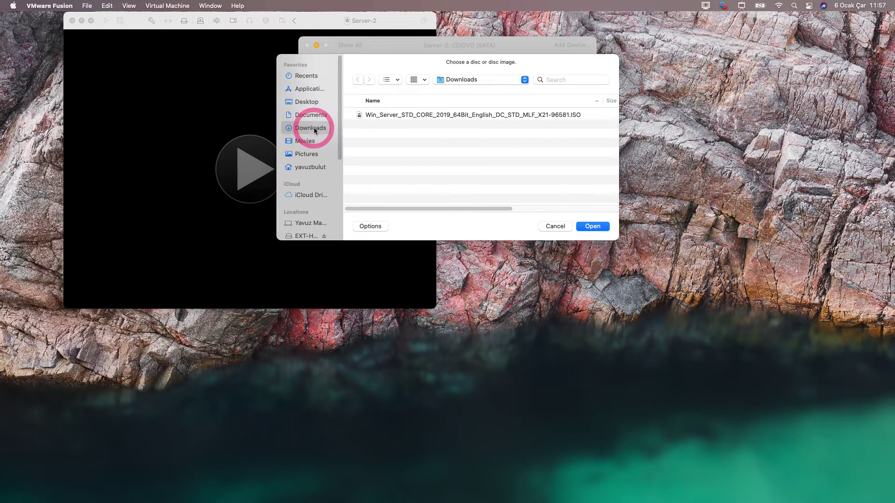
pyautogui.click(413, 116)
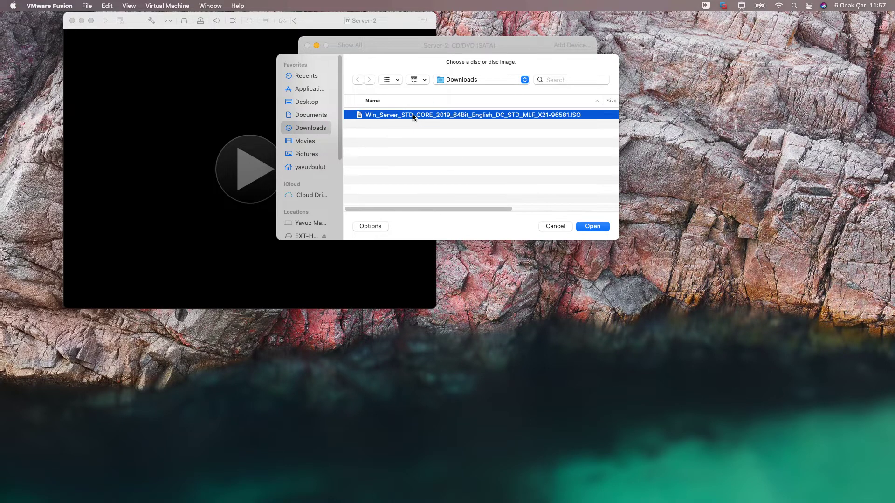
pyautogui.click(593, 227)
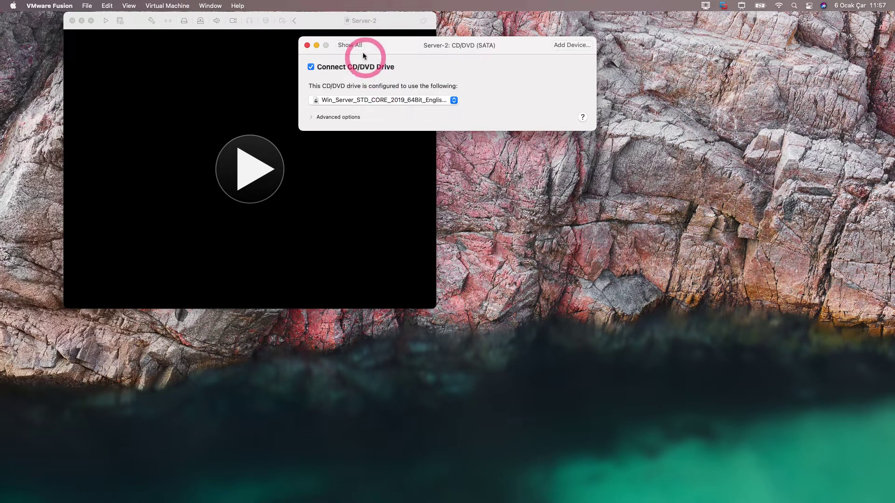
pyautogui.click(350, 45)
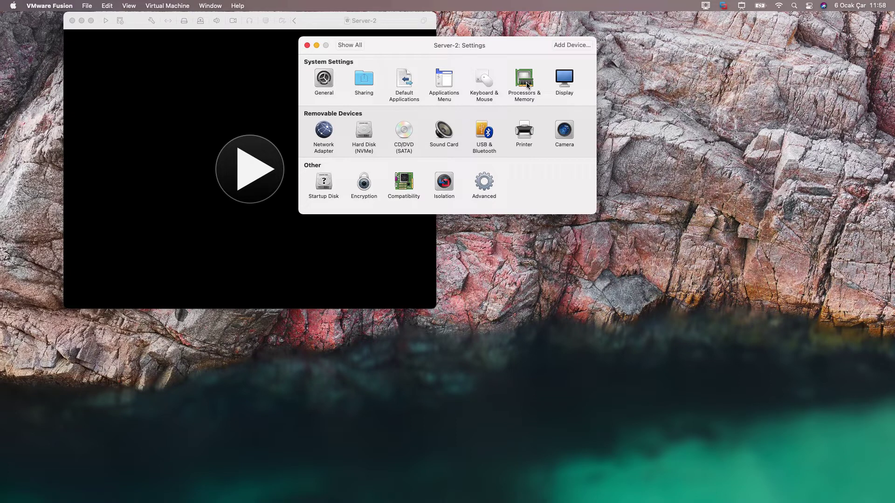
pyautogui.click(307, 45)
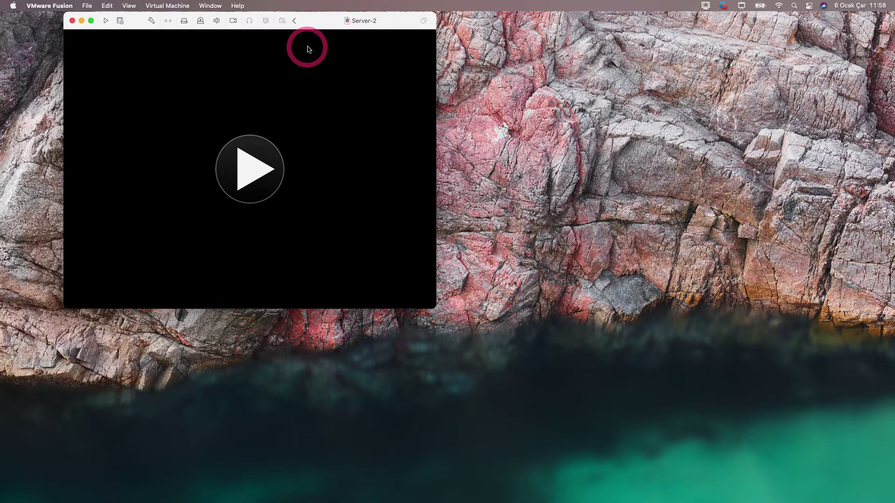
# Power on Server-2 and boot it from the Windows Server 2019 installation disc
pyautogui.click(256, 166)
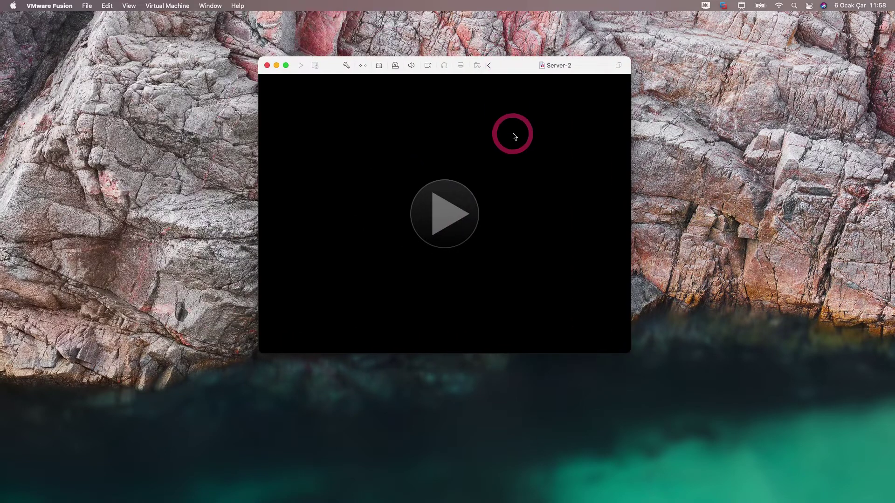
pyautogui.click(482, 235)
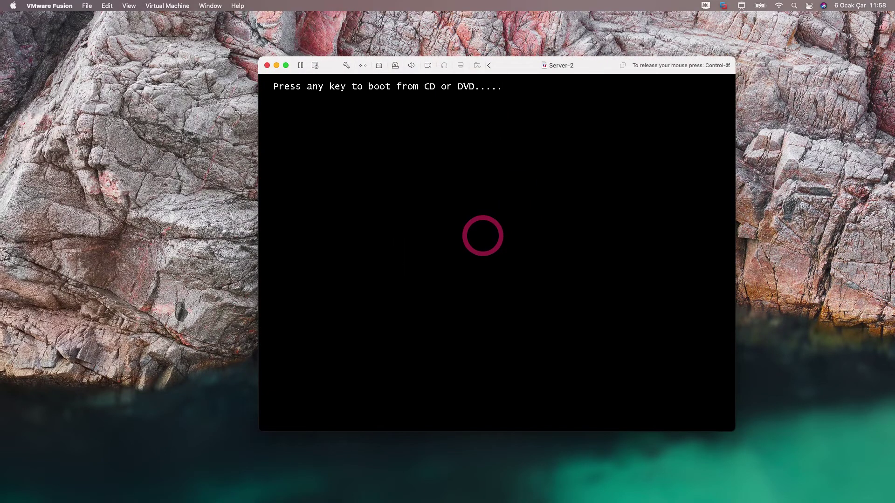
pyautogui.press('Return')
pyautogui.click(496, 253)
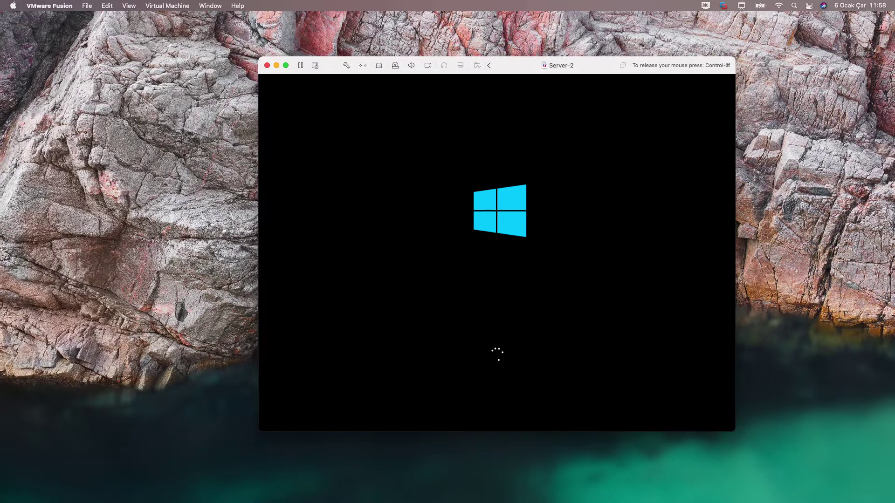
pyautogui.press('ctrl+super')
pyautogui.click(181, 272)
pyautogui.click(407, 235)
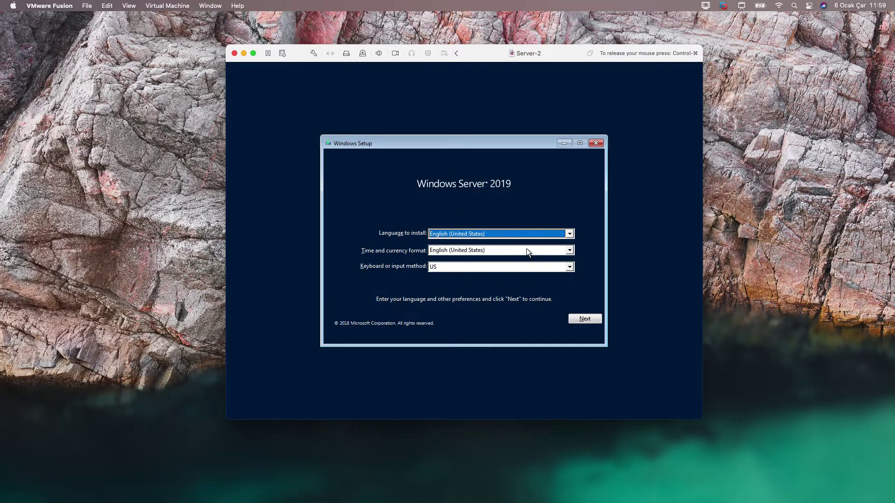
# Set the time and currency format to Turkish and start the installation
pyautogui.click(526, 250)
pyautogui.scroll(-20, 527, 252)
pyautogui.scroll(-5, 526, 251)
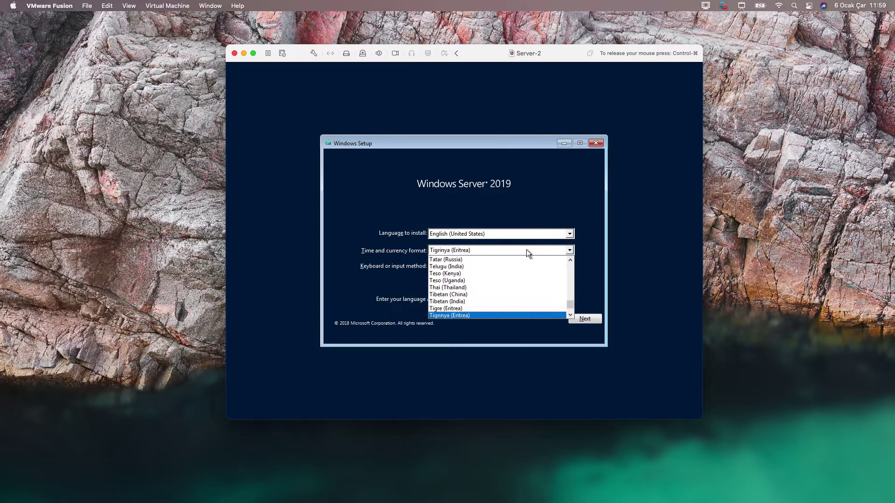
pyautogui.click(588, 319)
pyautogui.click(468, 247)
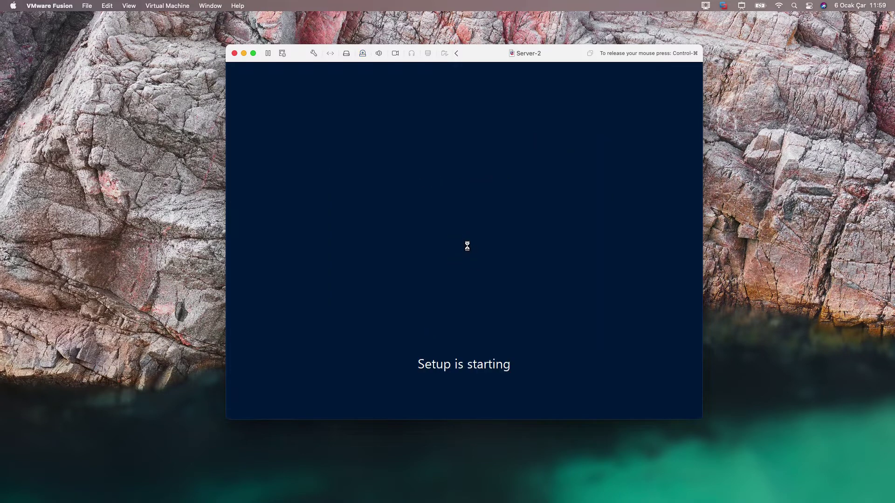
pyautogui.press('ctrl+super')
pyautogui.moveTo(253, 54)
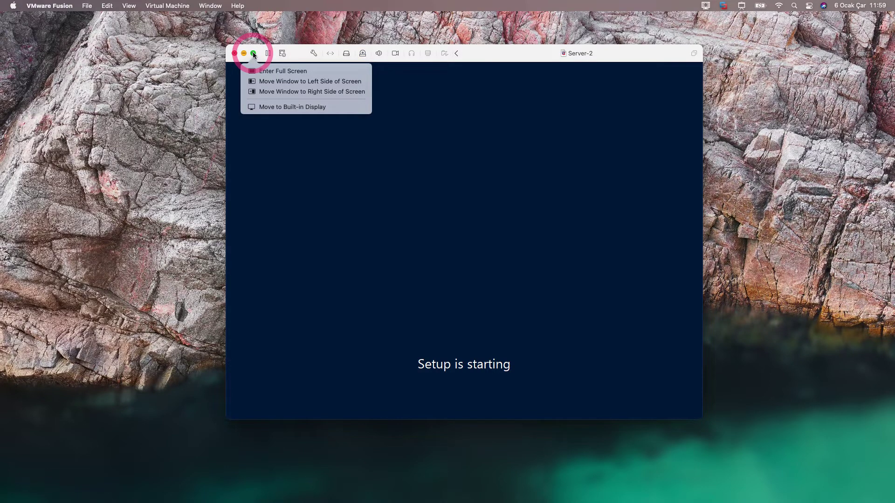
# Switch the VM to full screen and choose Windows Server 2019 Standard (Desktop Experience)
pyautogui.click(253, 54)
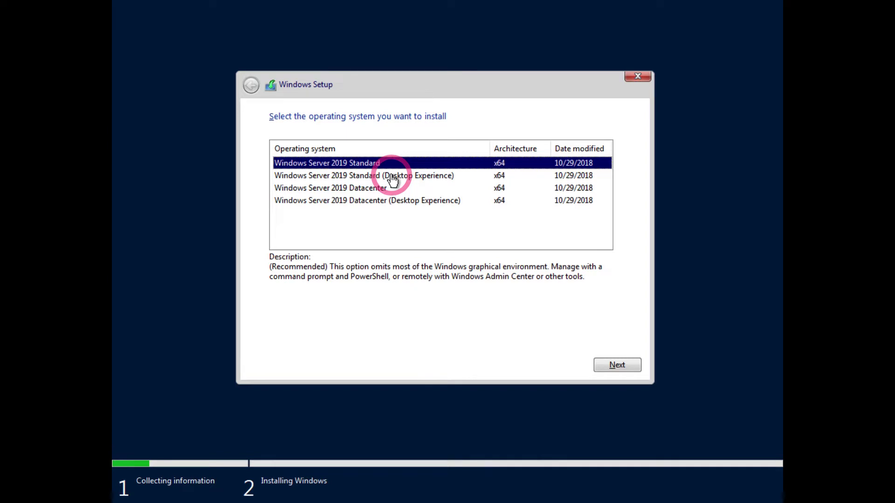
pyautogui.click(393, 179)
pyautogui.click(604, 368)
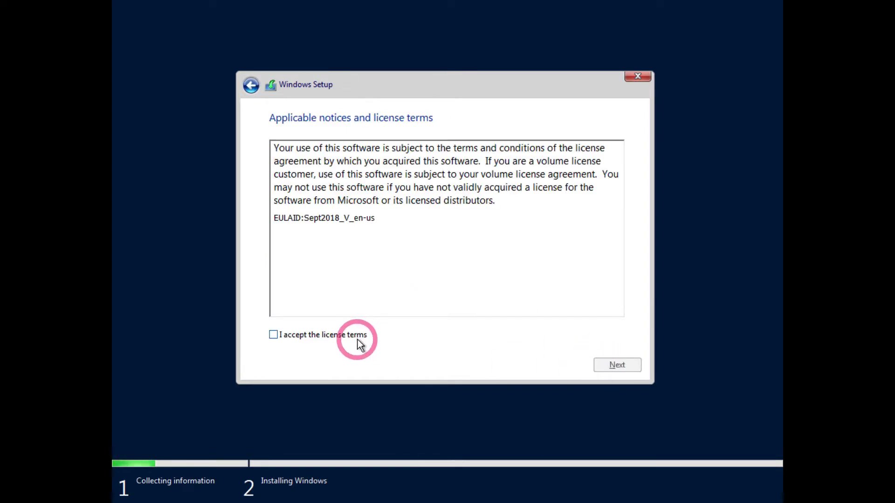
# Accept the license terms and start a custom Windows-only install onto the 60 GB Drive 0
pyautogui.click(359, 341)
pyautogui.click(613, 368)
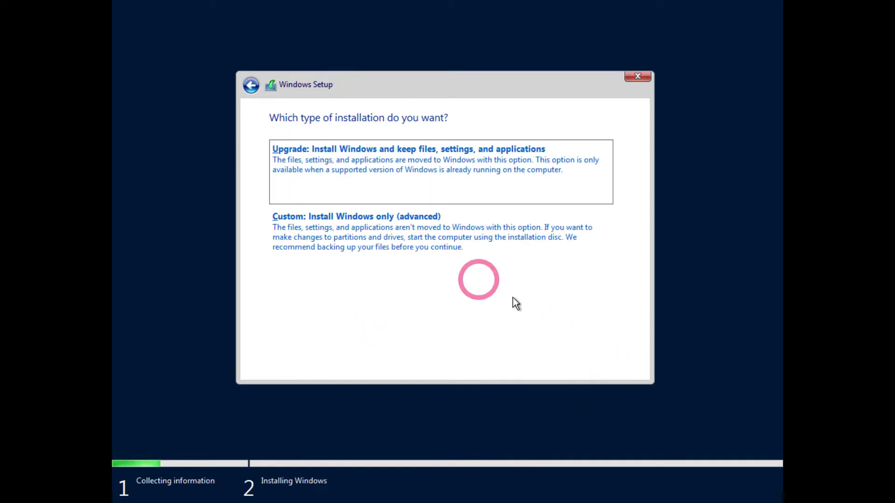
pyautogui.click(395, 241)
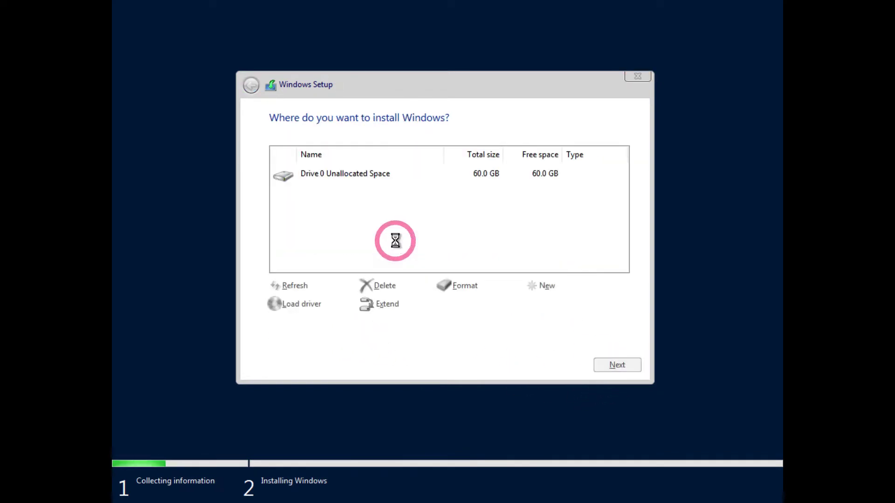
pyautogui.click(613, 365)
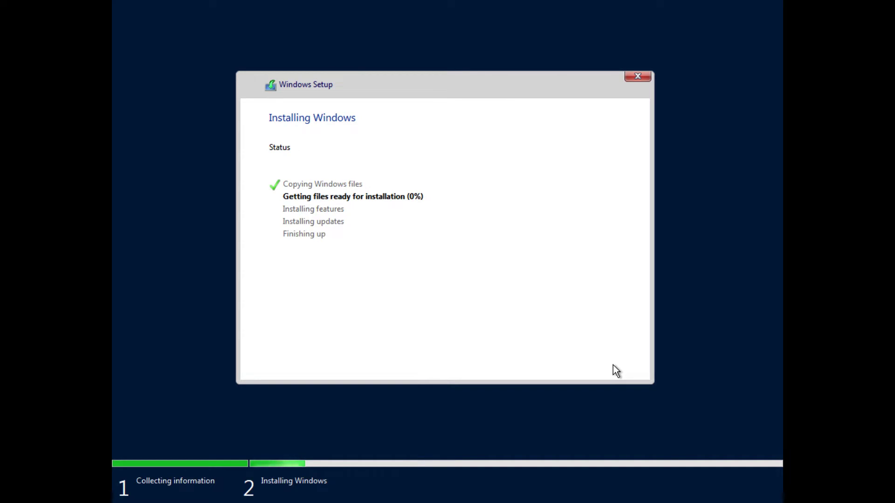
# Exit full screen with Control-Command-F, then open and close the Server-2 settings
pyautogui.click(541, 306)
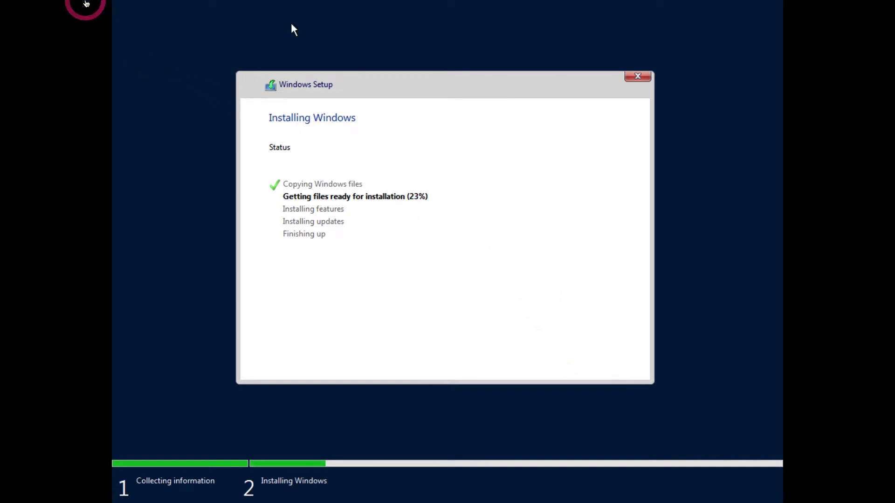
pyautogui.press('ctrl+super+f')
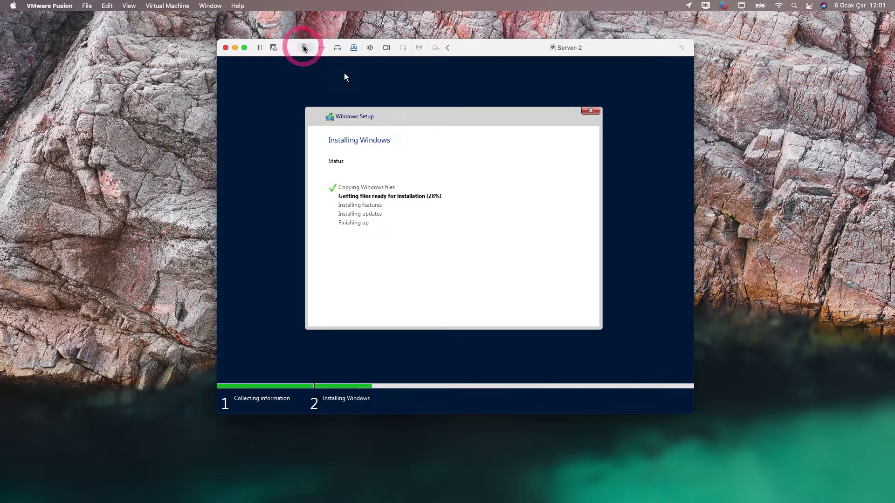
pyautogui.click(304, 48)
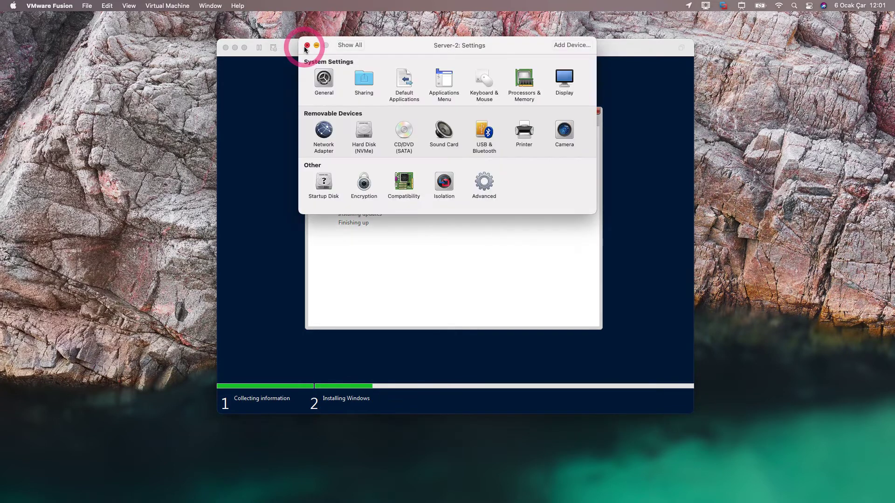
pyautogui.click(307, 45)
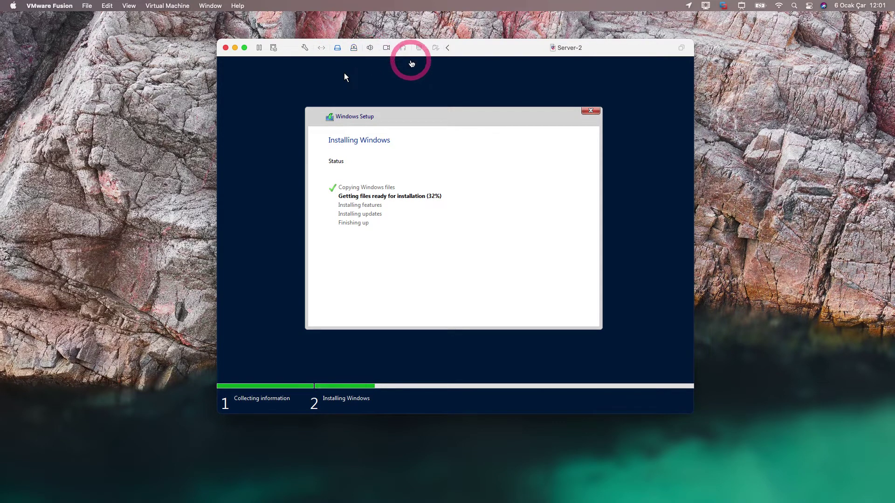
# Browse the menu-bar virtual machine library, view Ist-Client's details, then close the list
pyautogui.click(721, 6)
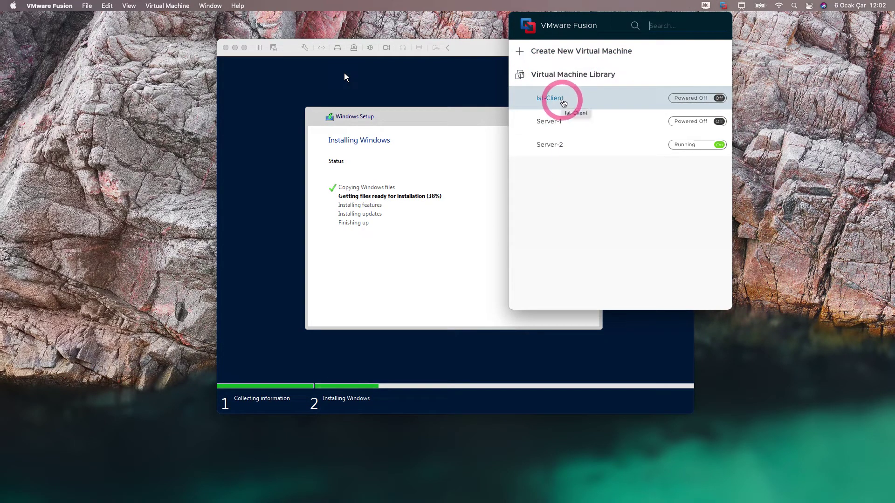
pyautogui.click(561, 100)
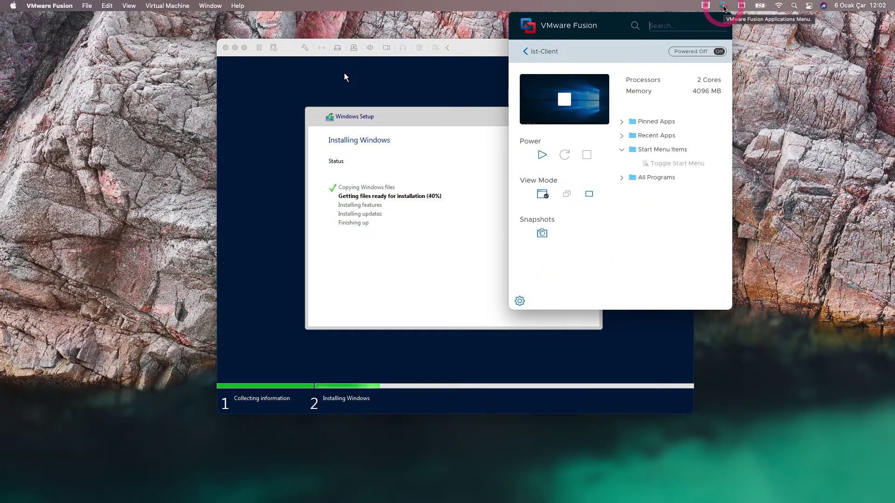
pyautogui.click(526, 51)
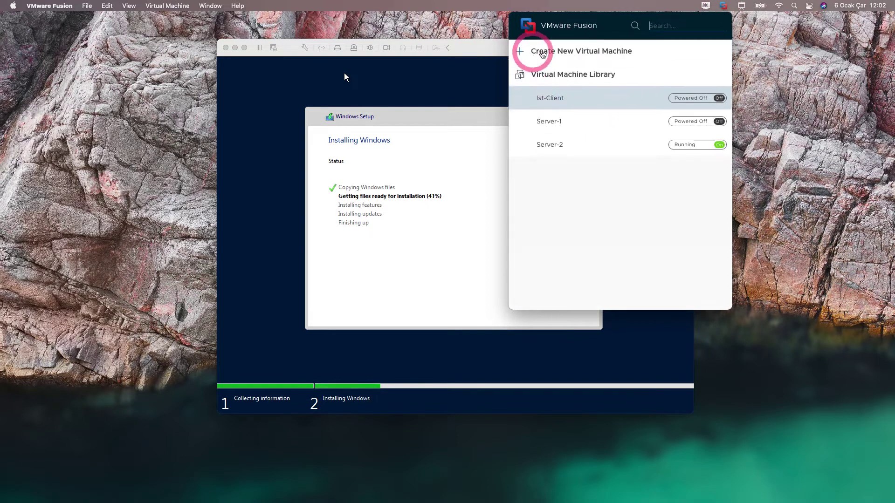
pyautogui.click(723, 5)
pyautogui.click(481, 212)
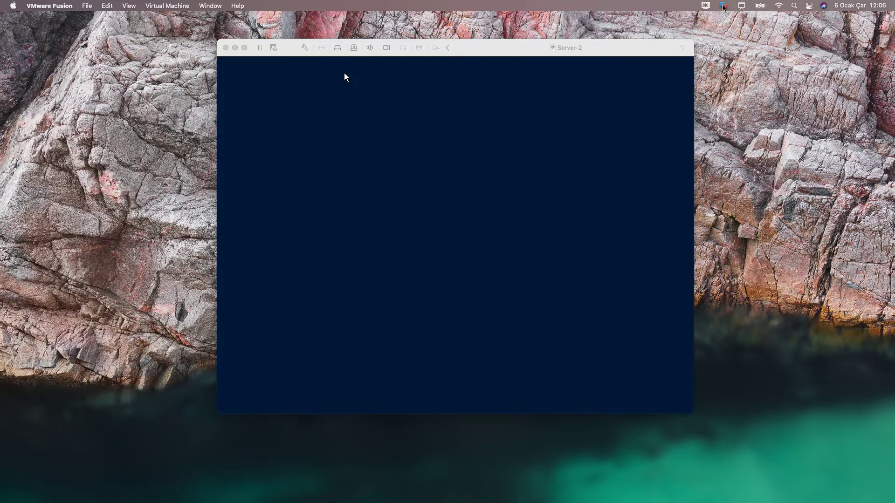
pyautogui.click(588, 168)
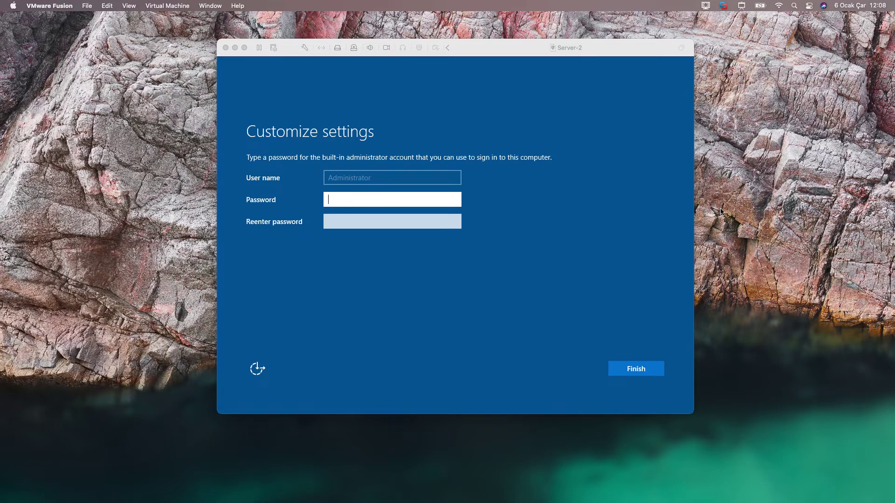
# Enter and confirm the Administrator password, finish setup, then press Ctrl-Alt-Del at the lock screen
pyautogui.click(370, 199)
pyautogui.write('********')
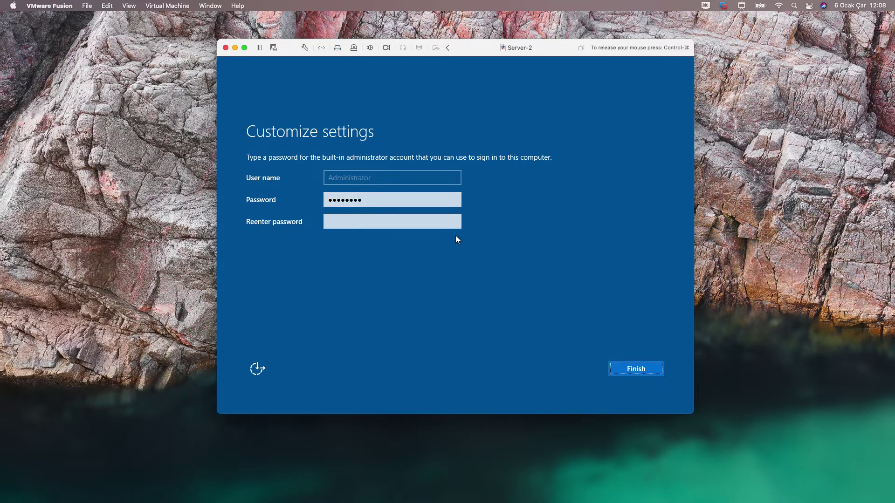
pyautogui.click(388, 221)
pyautogui.write('********')
pyautogui.press('Return')
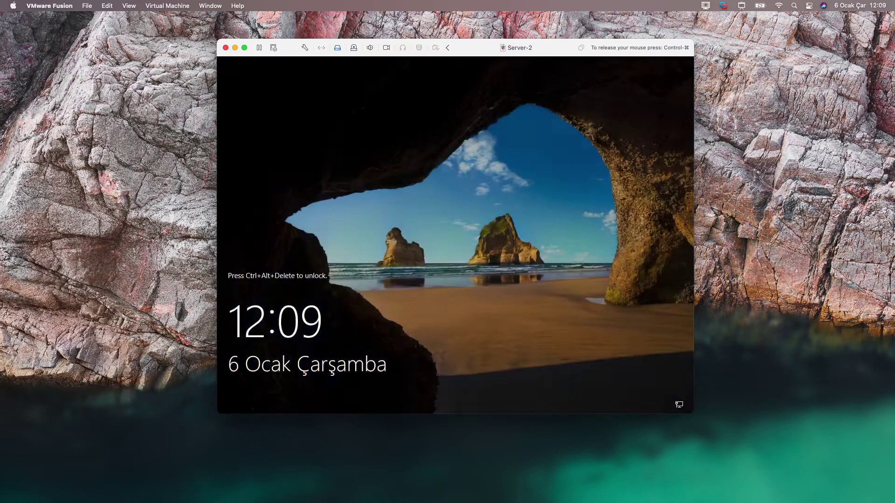
pyautogui.hotkey('ctrl', 'alt', 'Delete')
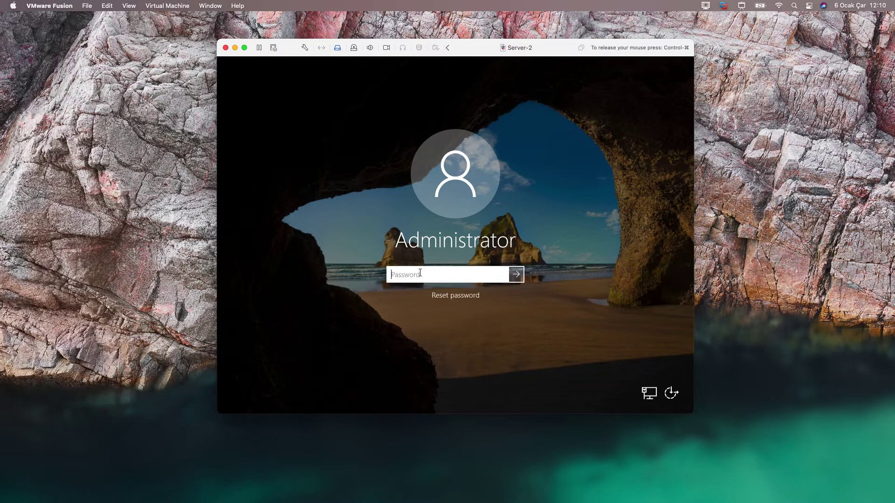
# Sign in with the Administrator password and answer No to network discoverability
pyautogui.write('********')
pyautogui.press('Return')
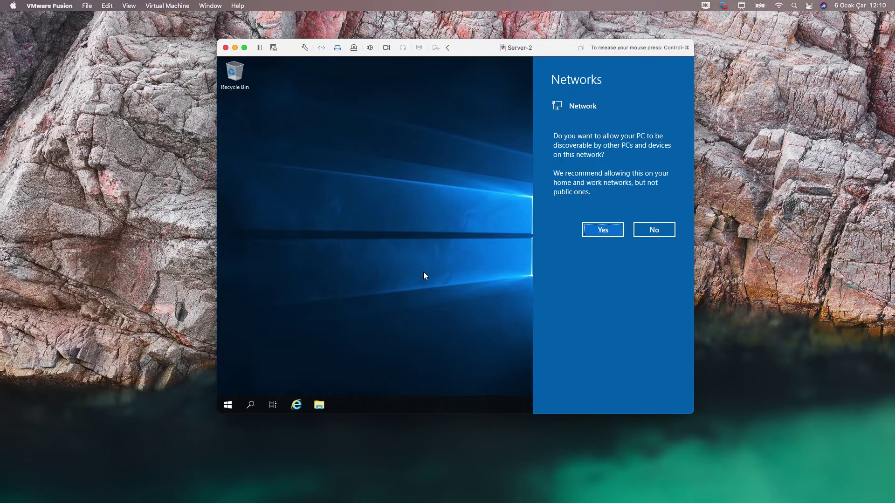
pyautogui.click(594, 257)
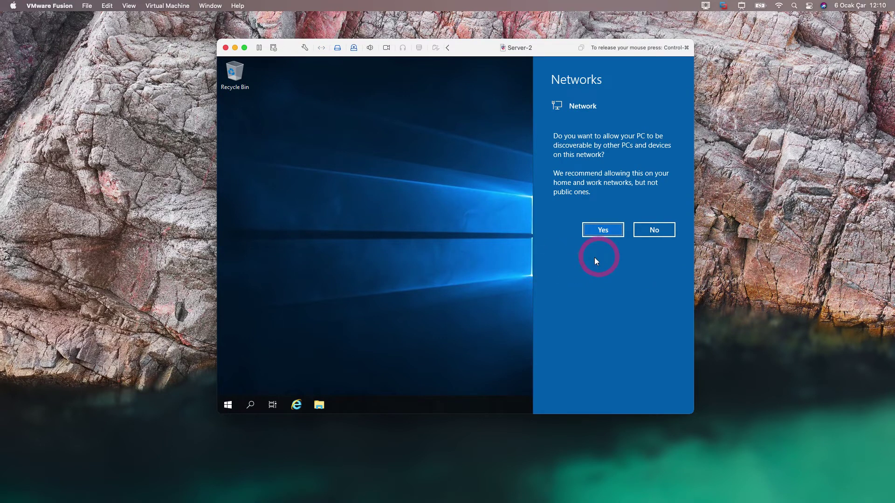
pyautogui.click(653, 231)
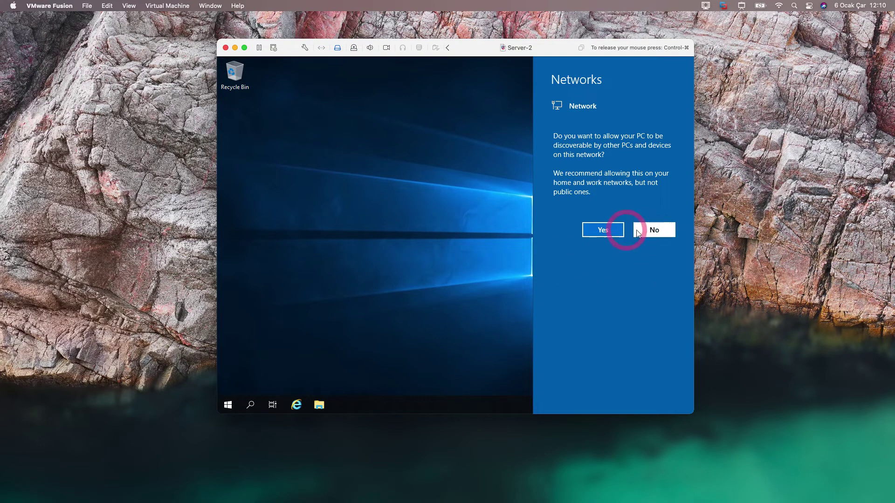